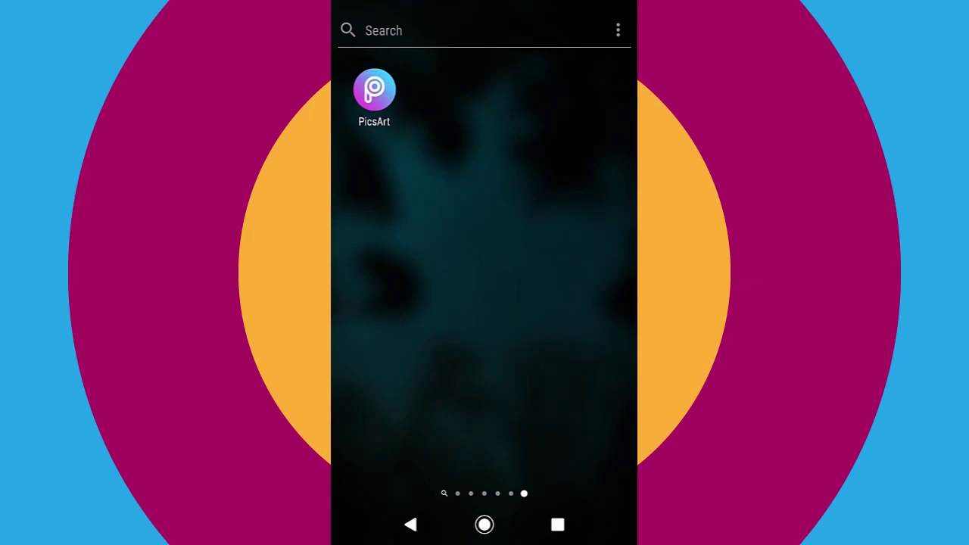
Launch PicsArt, skip sign-up, and start a new photo edit.
click(374, 91)
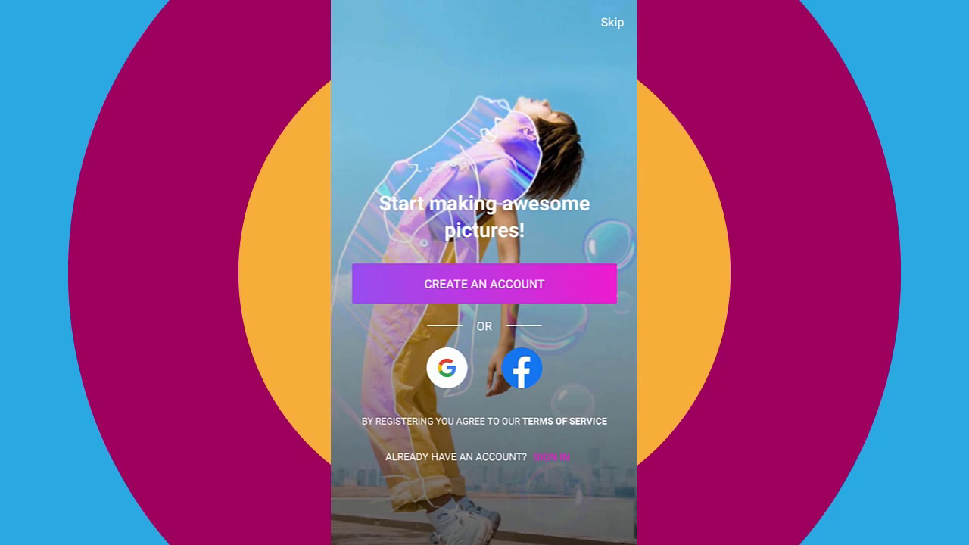
click(612, 22)
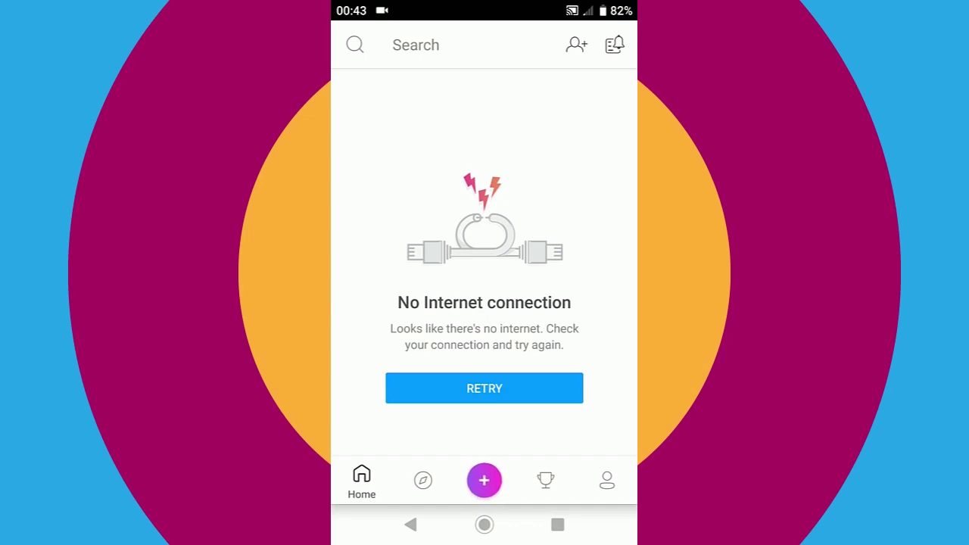
click(483, 479)
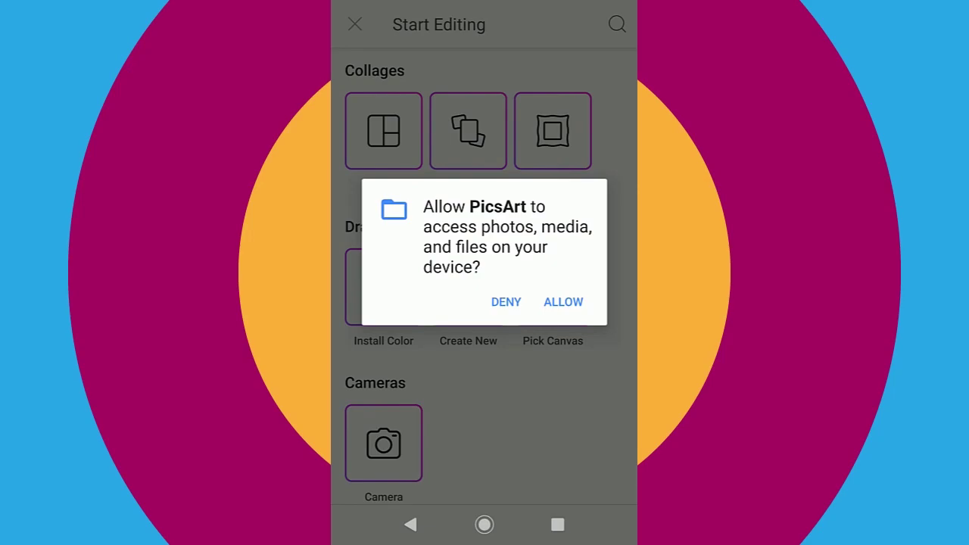
Allow photo access and open the sunset silhouette photo from All Photos.
click(563, 301)
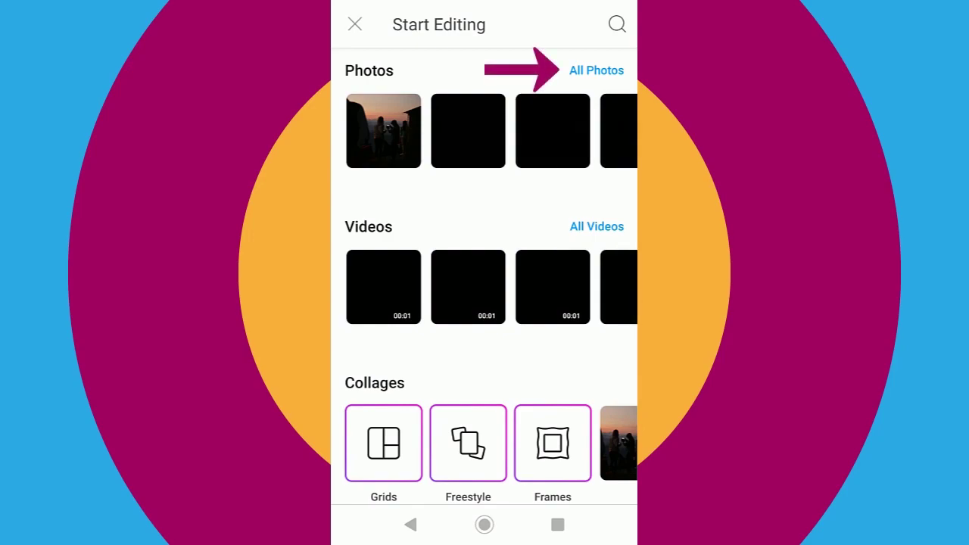
click(596, 70)
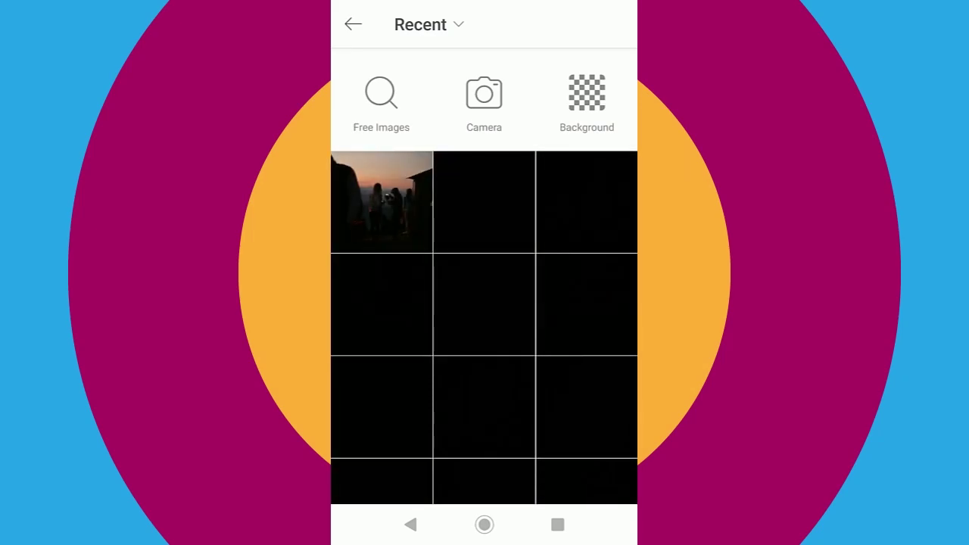
click(382, 201)
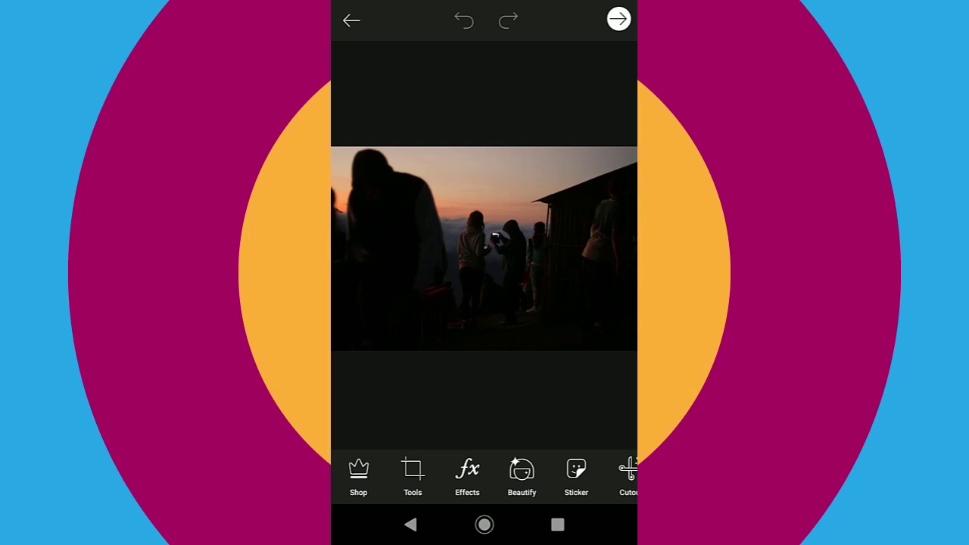
Apply the Contrast effect from the Effects COLORS category to the photo.
click(467, 476)
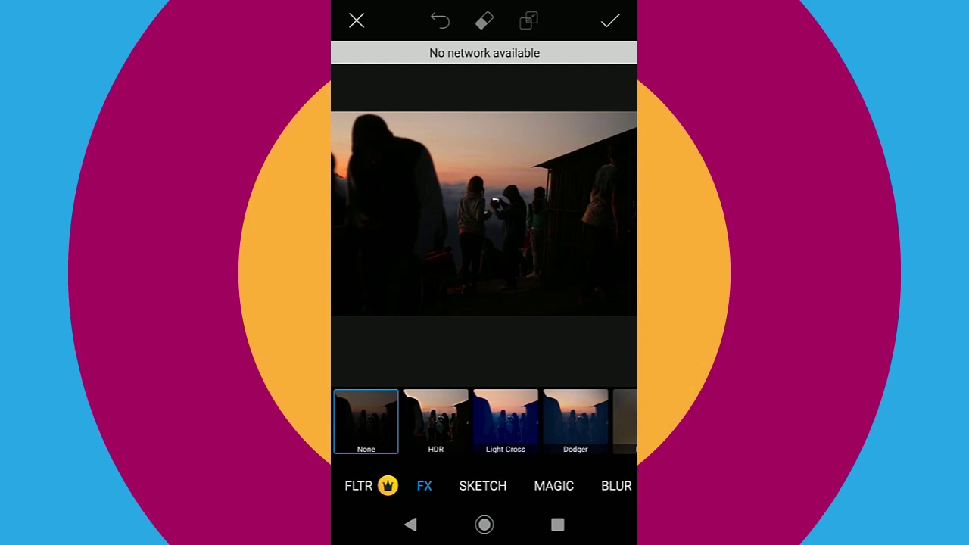
drag(576, 485, 146, 486)
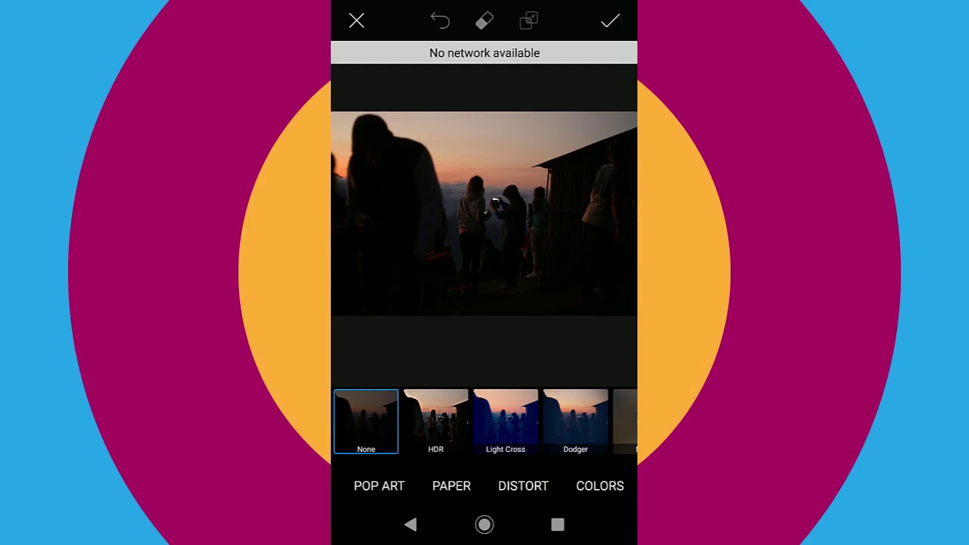
click(599, 485)
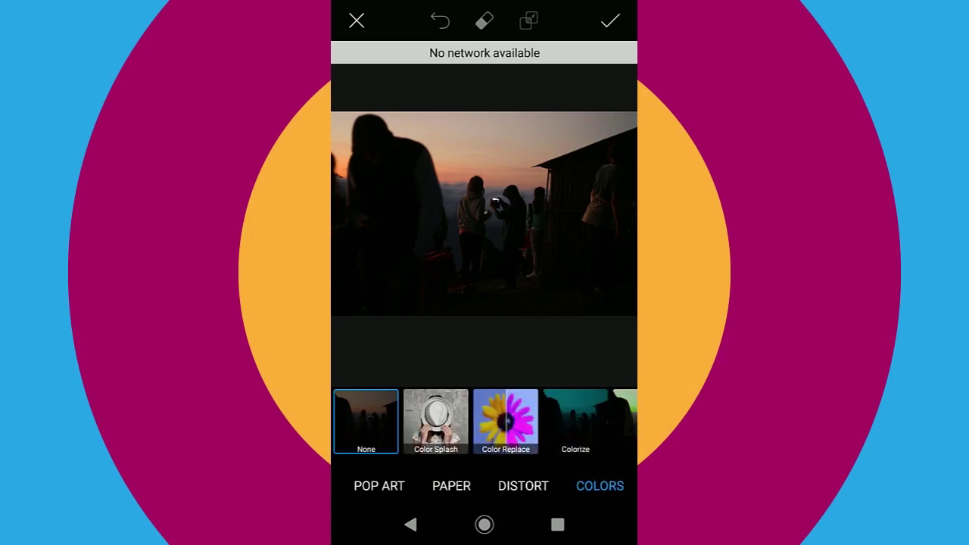
mouse_move(575, 421)
mouse_down()
mouse_move(378, 421)
mouse_move(405, 422)
mouse_up()
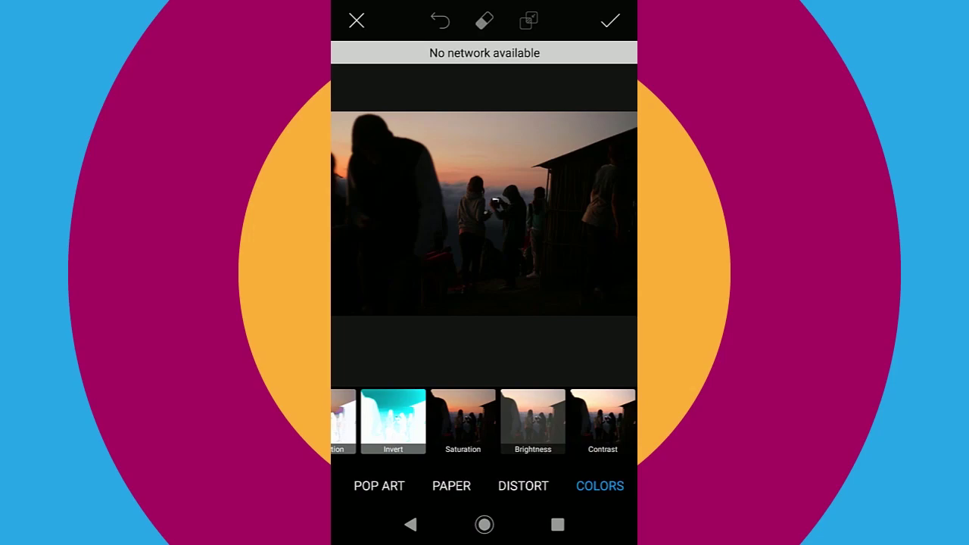
click(603, 421)
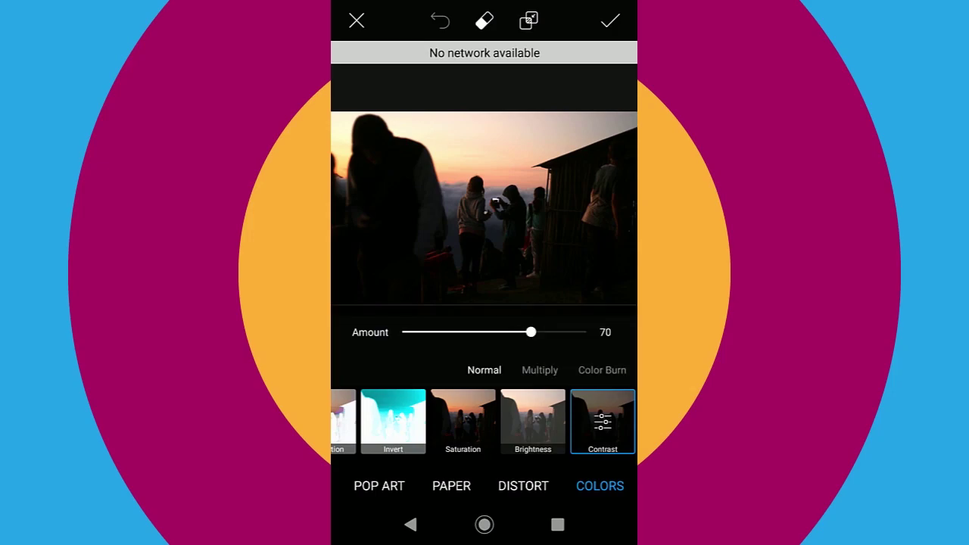
Raise the Contrast effect Amount from 70 to 100.
drag(530, 331, 585, 331)
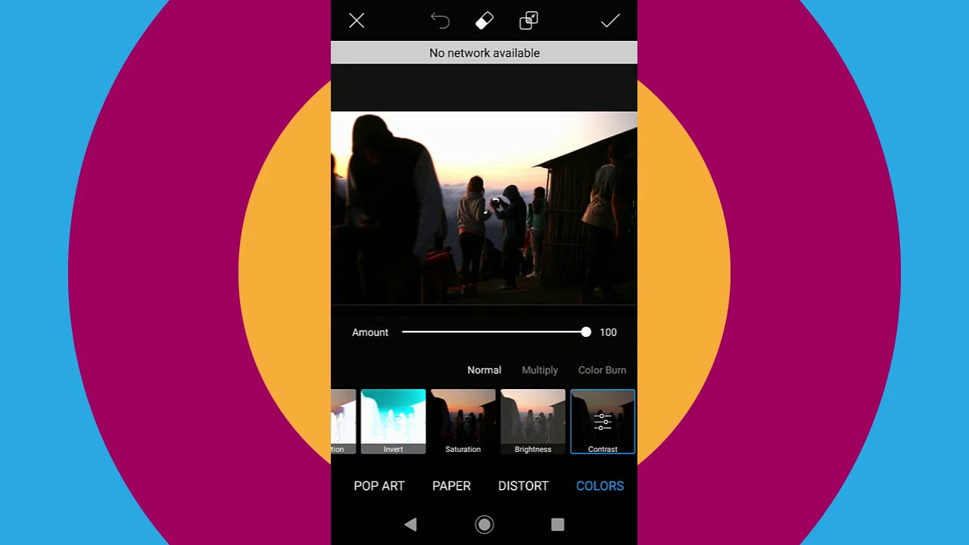
Erase the Contrast effect from the sky, checking the last stroke with undo and redo.
click(484, 21)
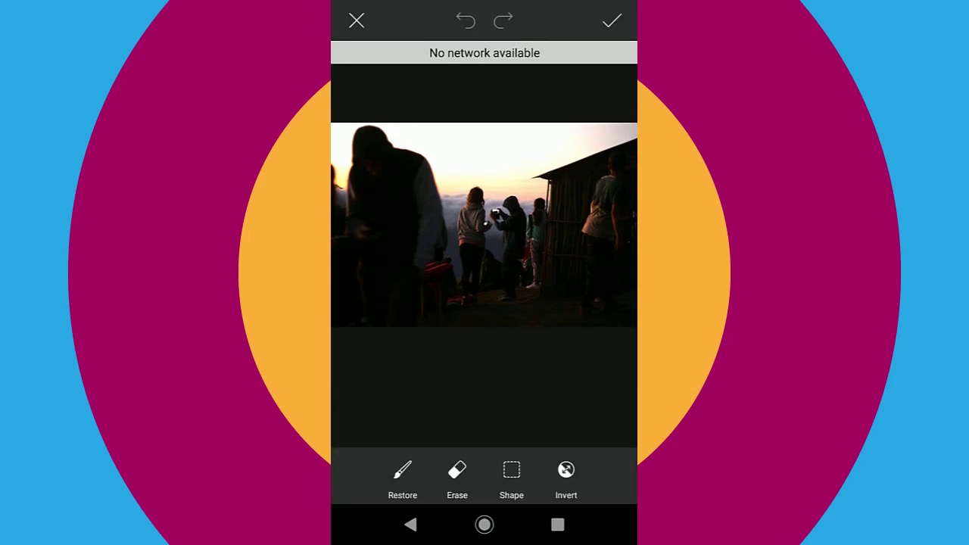
click(457, 471)
mouse_move(635, 132)
mouse_down()
mouse_move(496, 182)
mouse_move(529, 205)
mouse_up()
drag(523, 152, 484, 197)
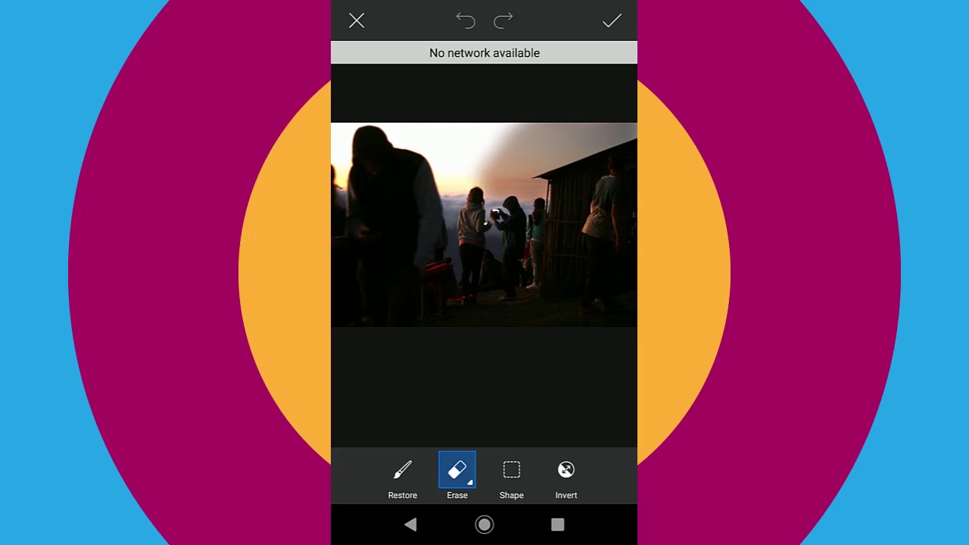
drag(530, 129, 454, 190)
mouse_move(477, 128)
mouse_down()
mouse_move(427, 196)
mouse_move(412, 167)
mouse_up()
mouse_move(442, 133)
mouse_down()
mouse_move(375, 148)
mouse_move(340, 197)
mouse_up()
drag(437, 180, 469, 205)
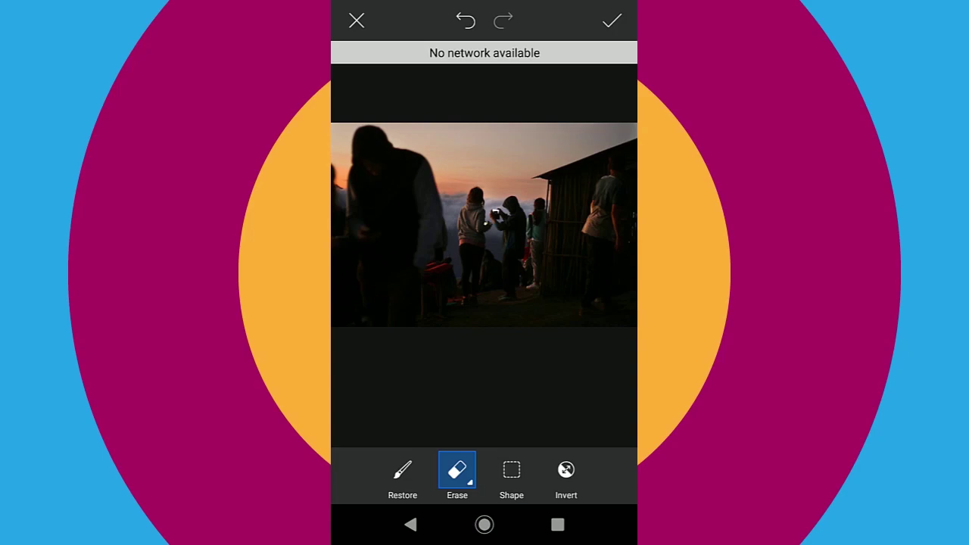
click(465, 21)
click(503, 21)
Commit the masked contrast edit and add a second Contrast pass at Amount 100.
click(611, 21)
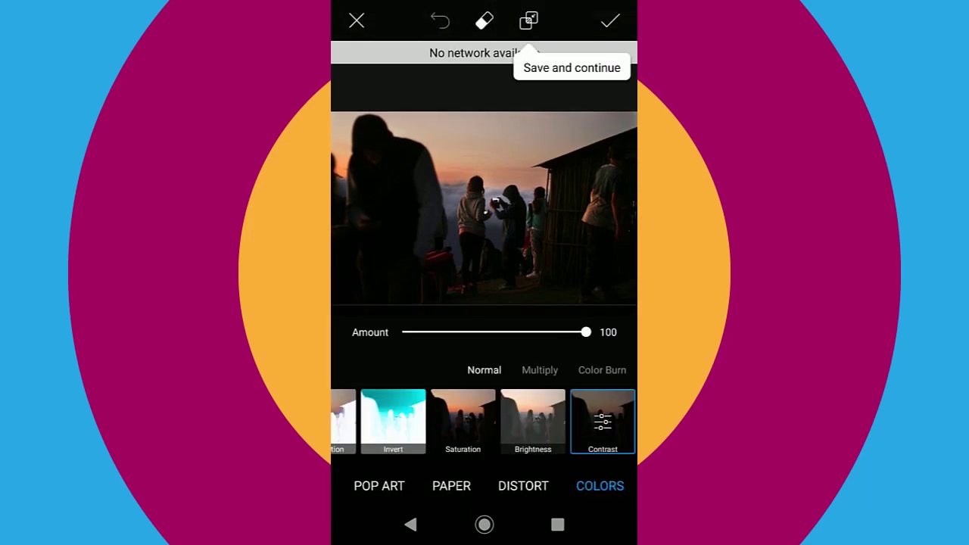
click(610, 21)
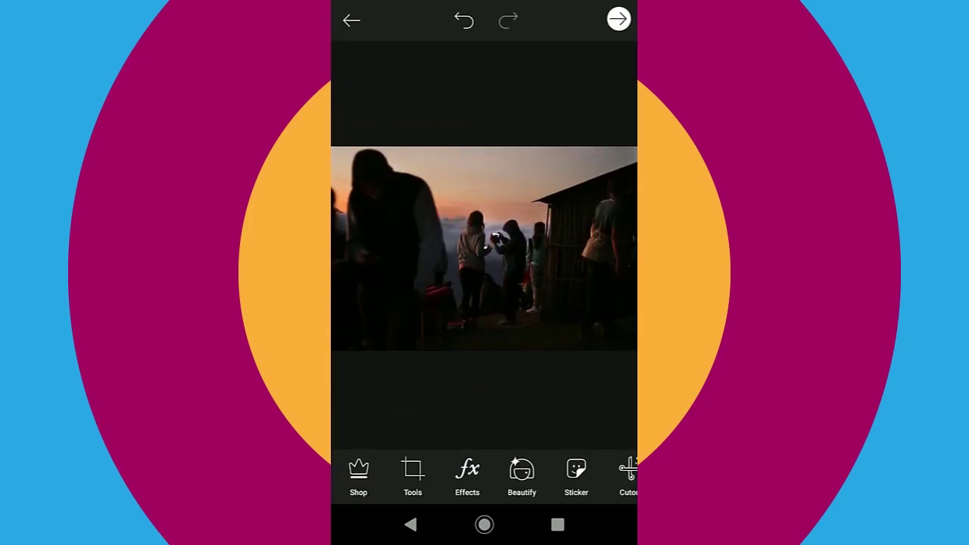
click(467, 477)
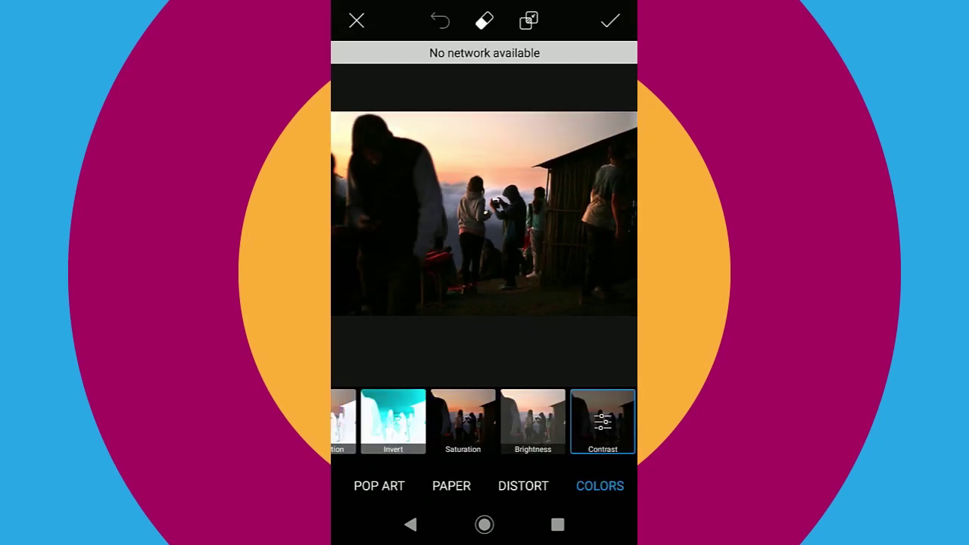
drag(530, 331, 585, 331)
Erase the second Contrast pass from the sky and figure glow, then apply it.
click(484, 21)
drag(575, 152, 484, 167)
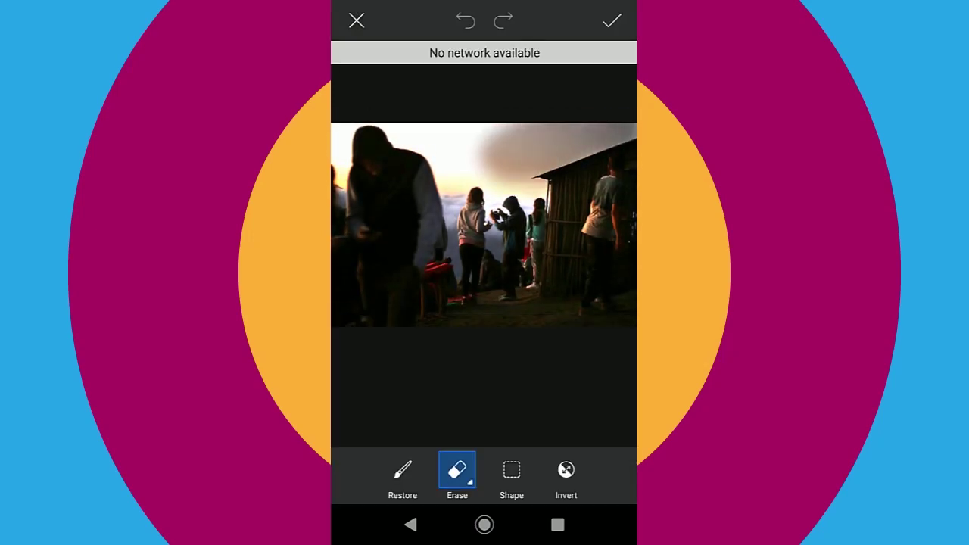
mouse_move(530, 189)
mouse_down()
mouse_move(447, 174)
mouse_move(424, 152)
mouse_move(374, 132)
mouse_move(341, 197)
mouse_up()
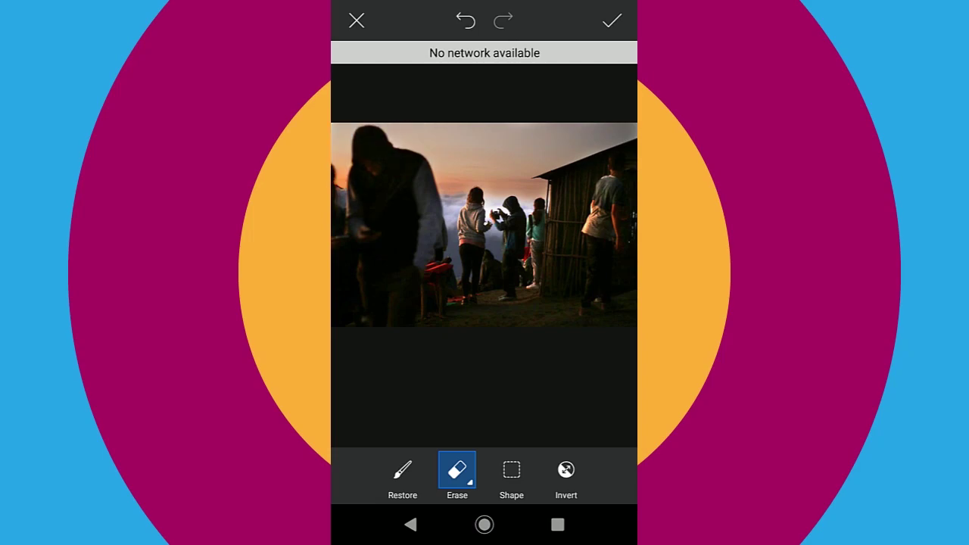
mouse_move(545, 203)
mouse_down()
mouse_move(485, 205)
mouse_move(545, 203)
mouse_up()
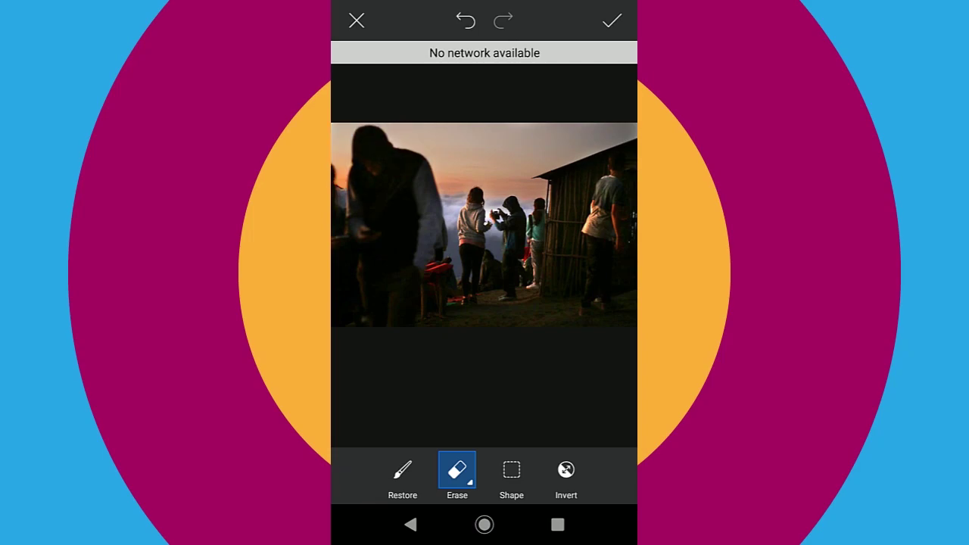
click(611, 20)
click(610, 18)
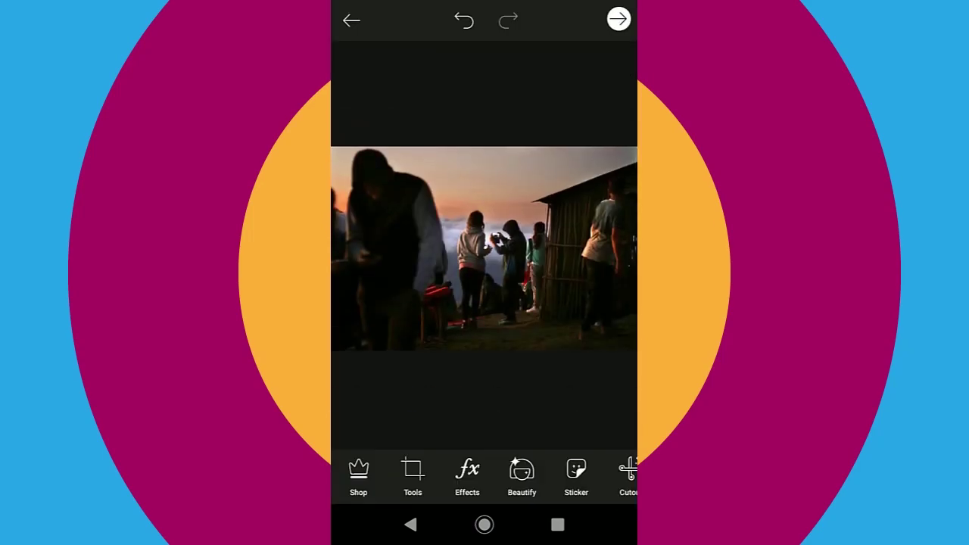